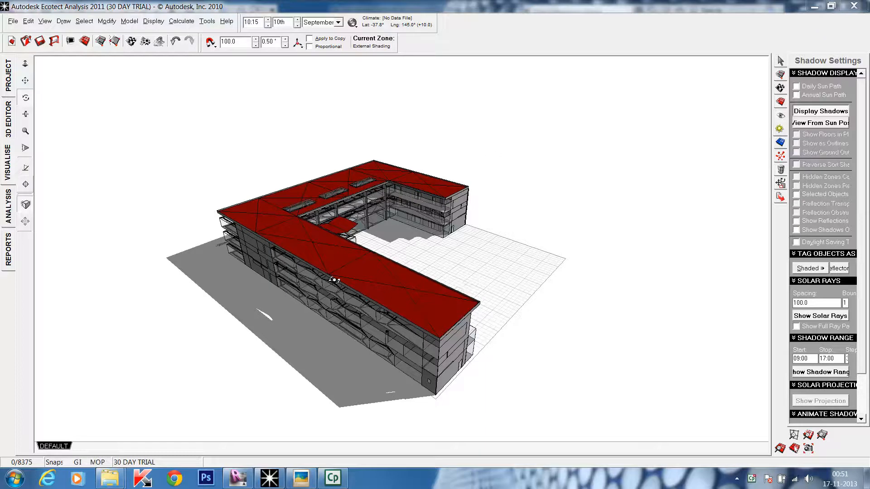
Start a solar access analysis of the building model that calculates Incident Solar Radiation
mouse_move(453, 267)
middle_mouse_down()
mouse_move(458, 247)
mouse_move(452, 301)
mouse_move(454, 251)
middle_mouse_up()
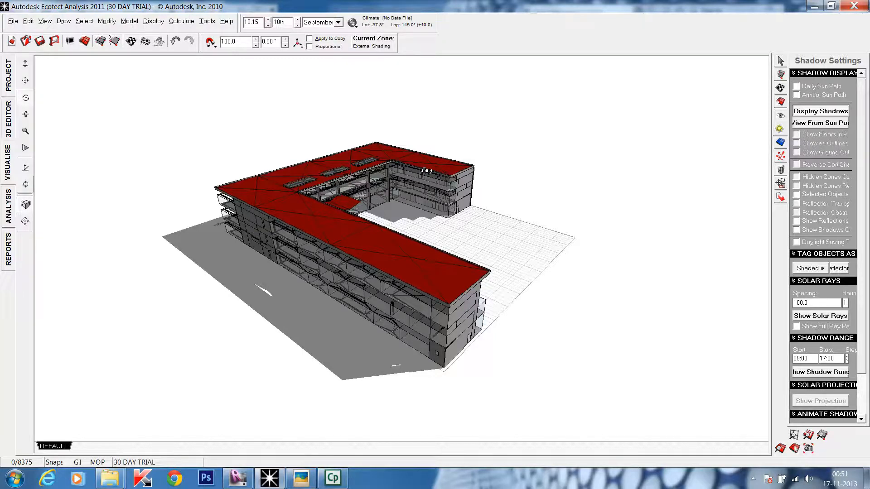
left_click(181, 21)
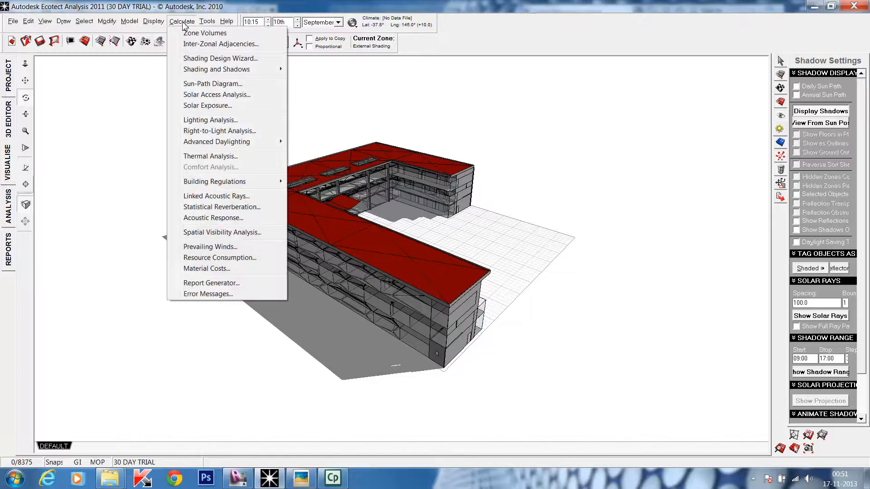
left_click(221, 95)
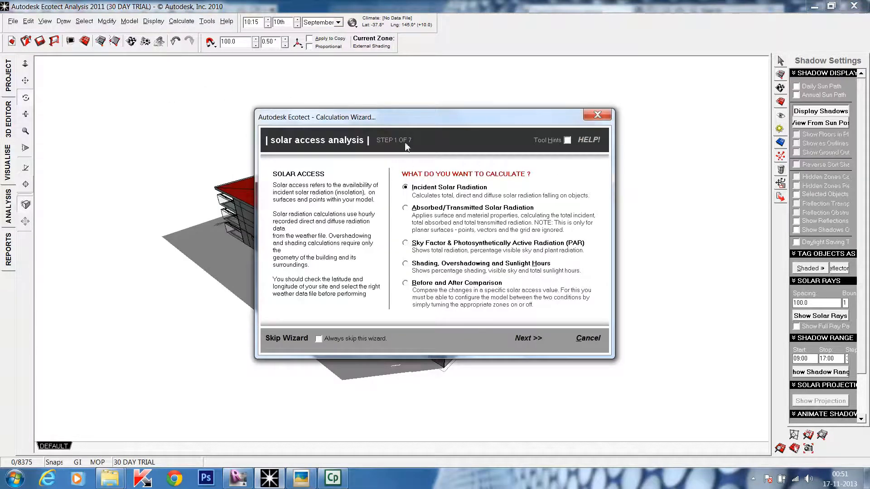
left_click(452, 194)
left_click(528, 341)
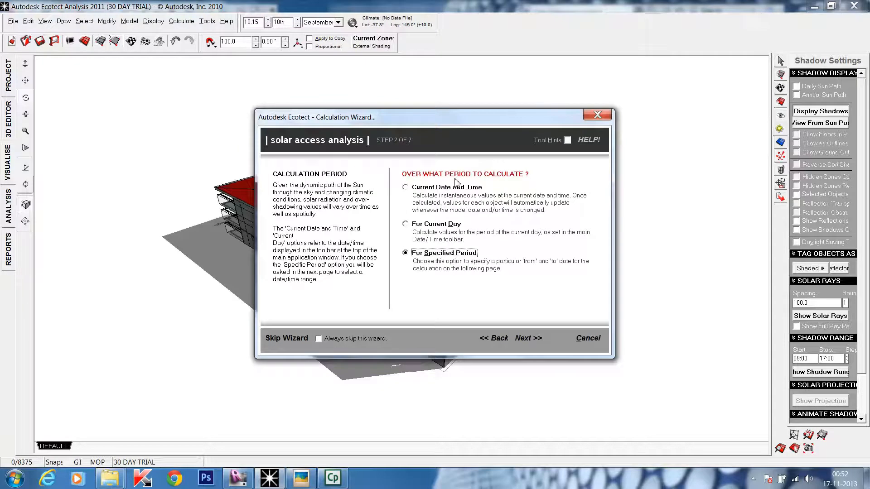
Run the calculation over a specified period and set the daily time range to start at 07:00
left_click(531, 340)
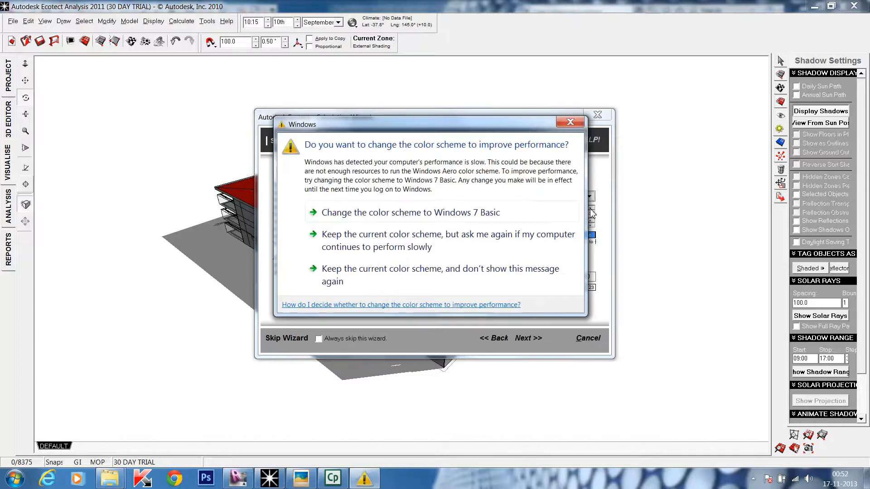
left_click(567, 123)
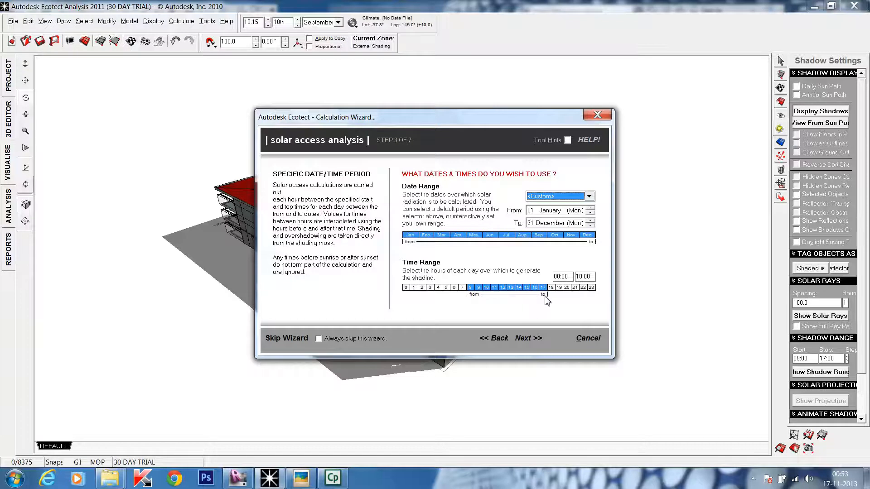
left_click_drag(471, 294, 466, 296)
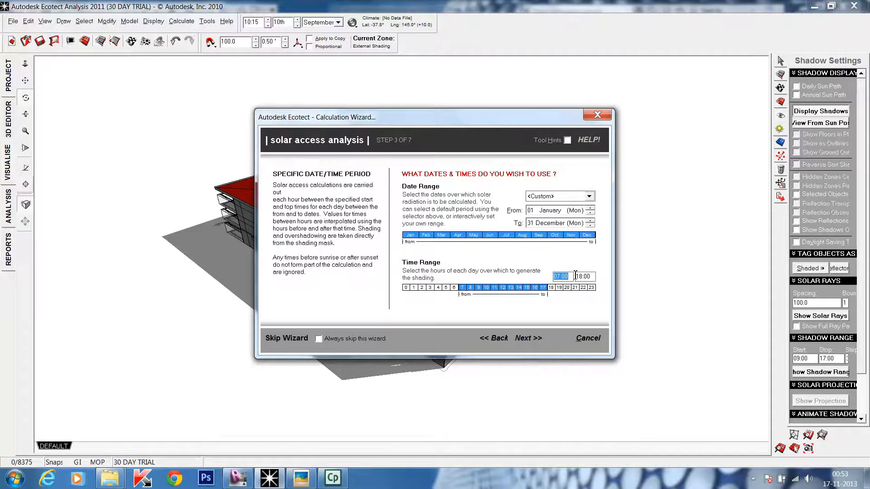
left_click(526, 343)
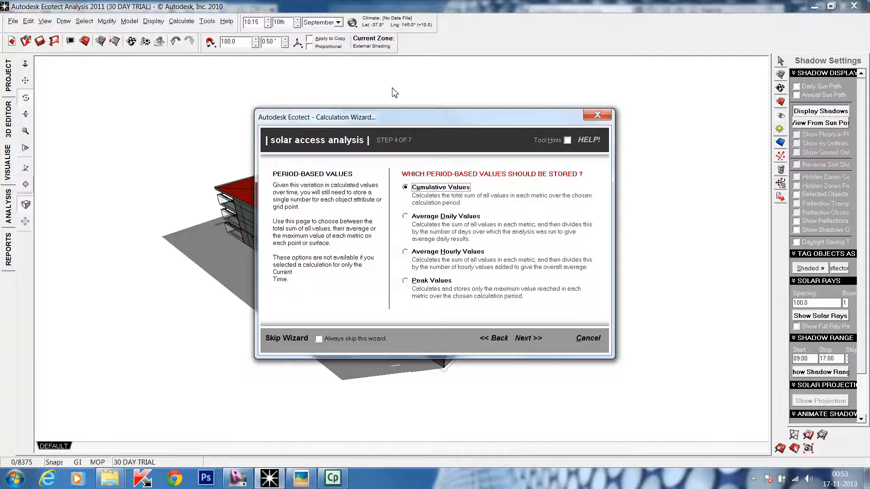
Choose Average Daily Values as the period-based values to store and dismiss the Windows color scheme prompt
left_click(427, 219)
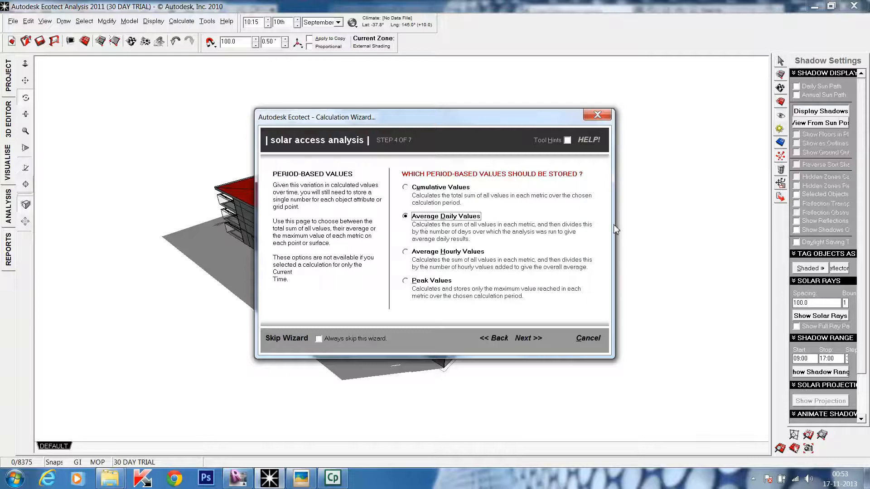
left_click(530, 339)
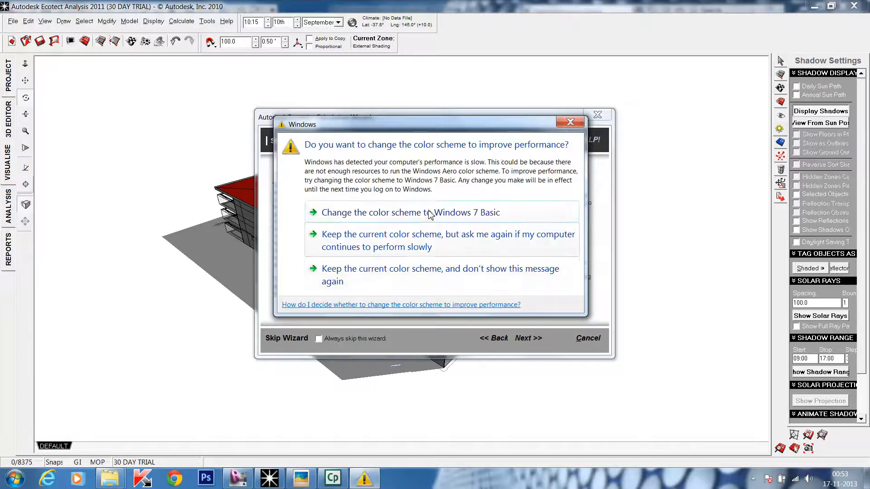
left_click(570, 122)
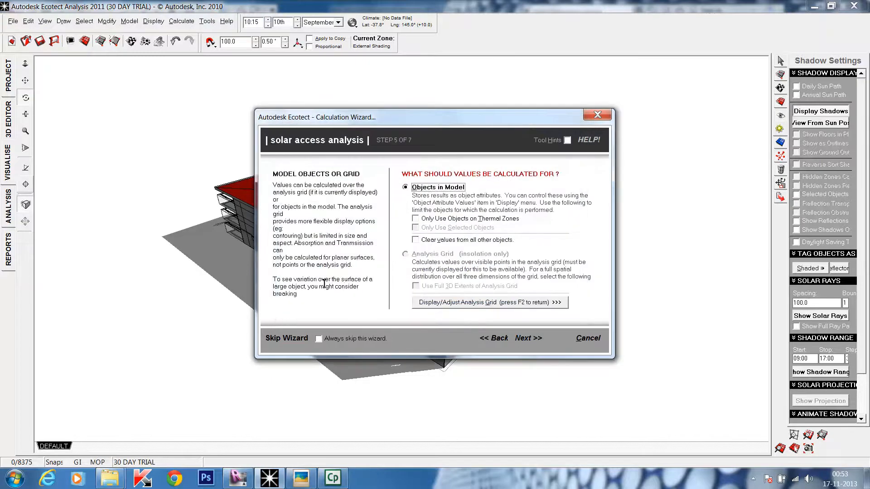
Calculate values for Objects in Model using existing shading tables, and start the solar access calculation
left_click(530, 338)
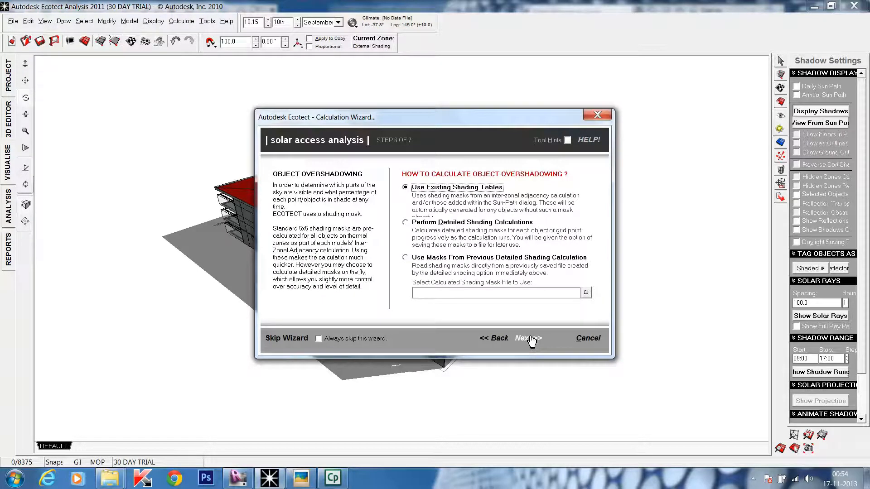
left_click(533, 343)
left_click(530, 339)
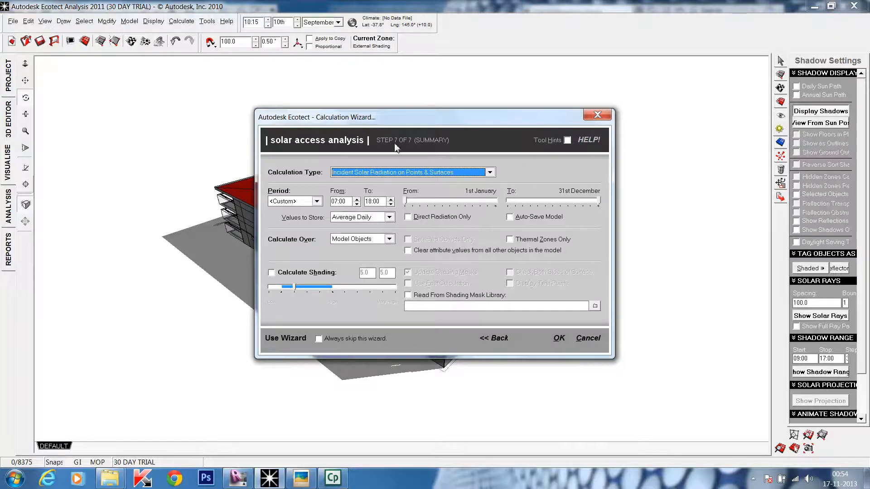
left_click(559, 339)
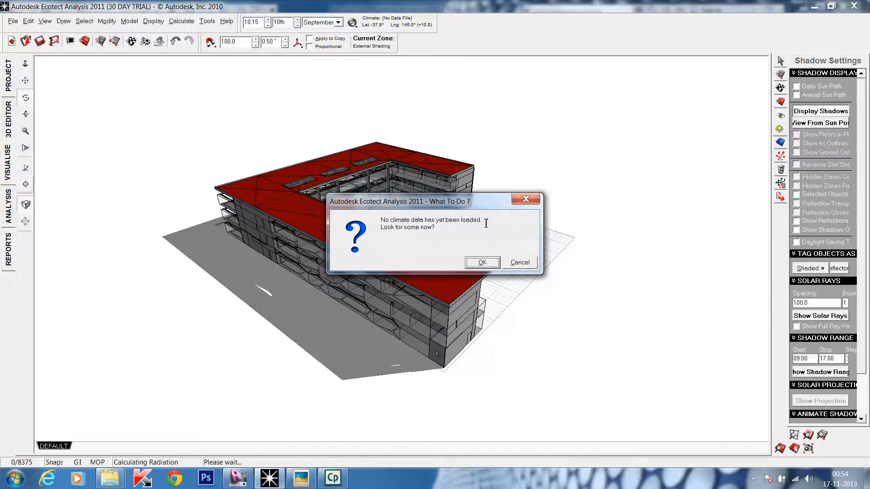
Load the climate data file Australia-MelbourneVIC-1.wea and update the global position to match it
left_click(478, 264)
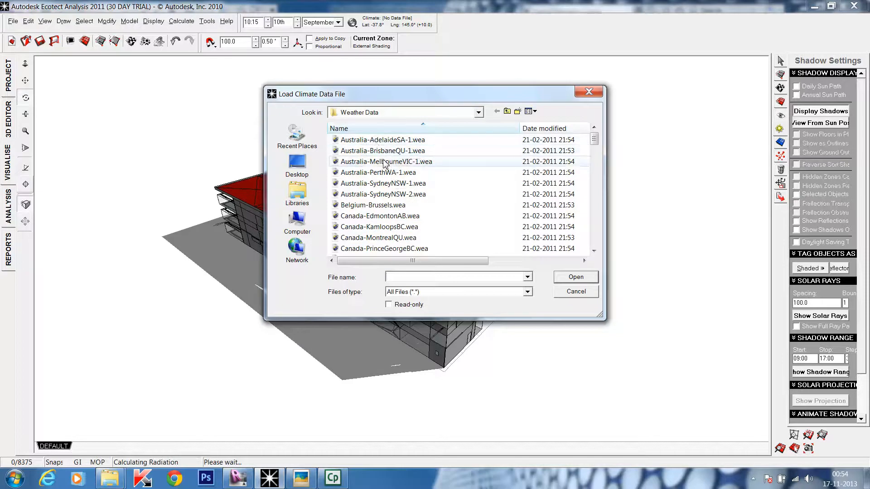
left_click(353, 163)
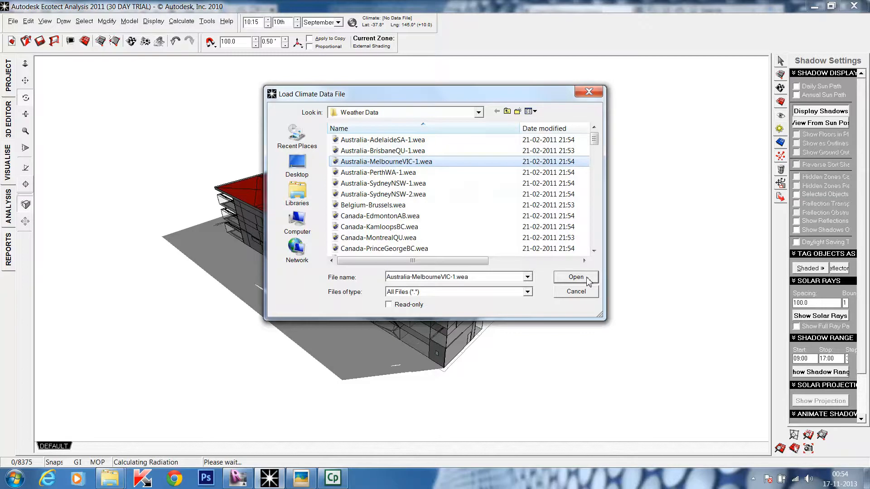
left_click(587, 279)
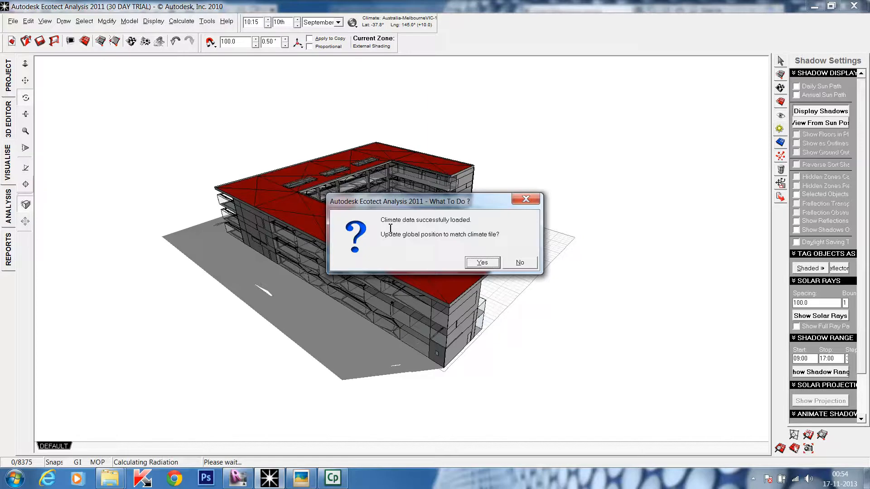
left_click(481, 263)
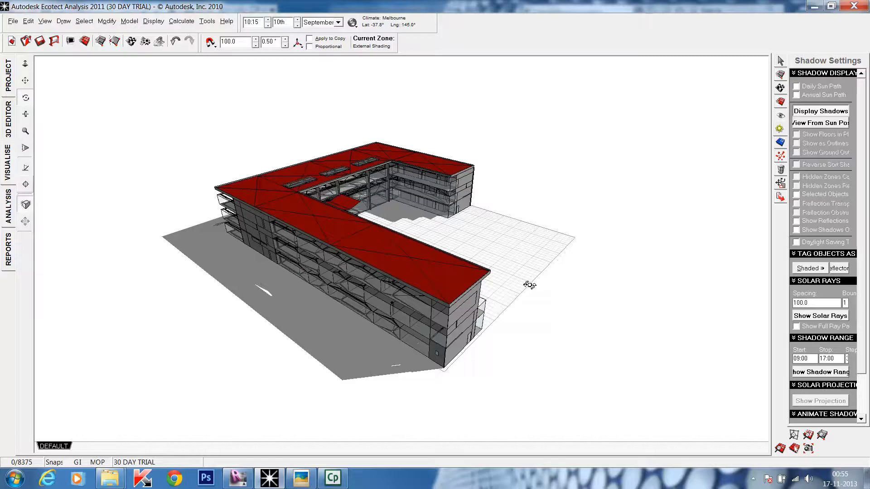
scroll(398, 295, "down", 1)
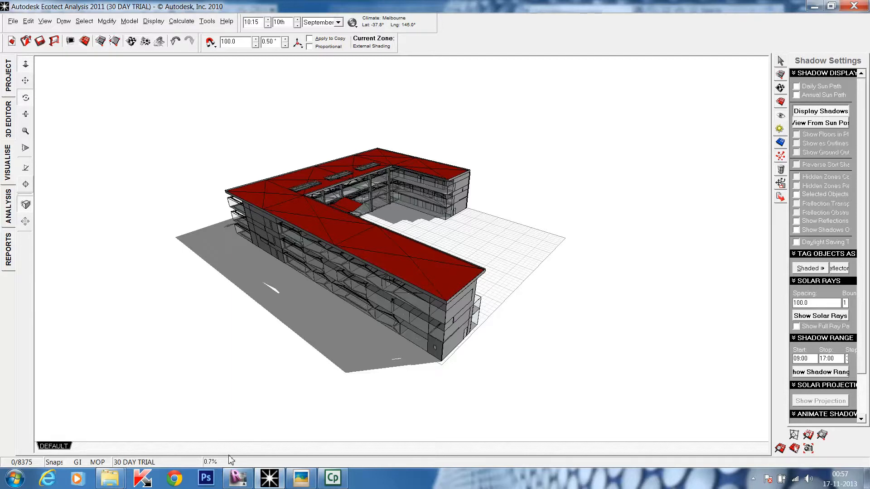
Switch to Picasa Photo Viewer and browse back through the saved captures to the Avg. Daily Radiation result image
left_click(305, 478)
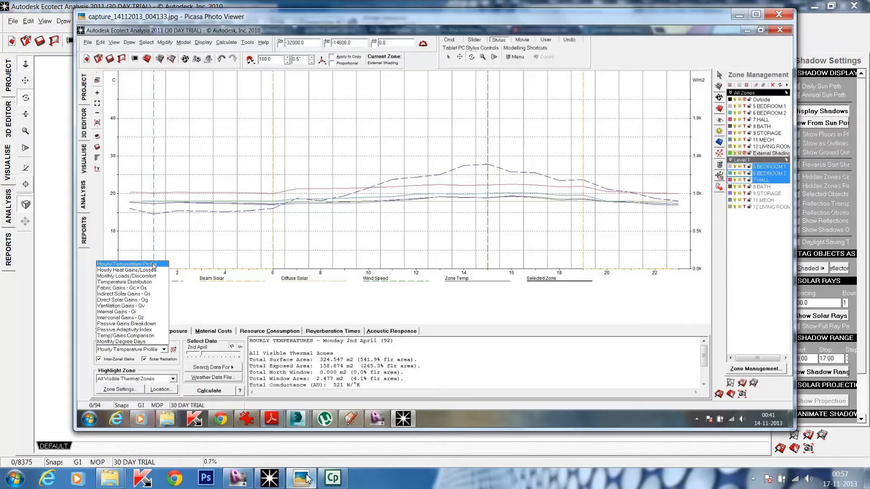
key("Left")
key("Left")
key("Left")
key("Left")
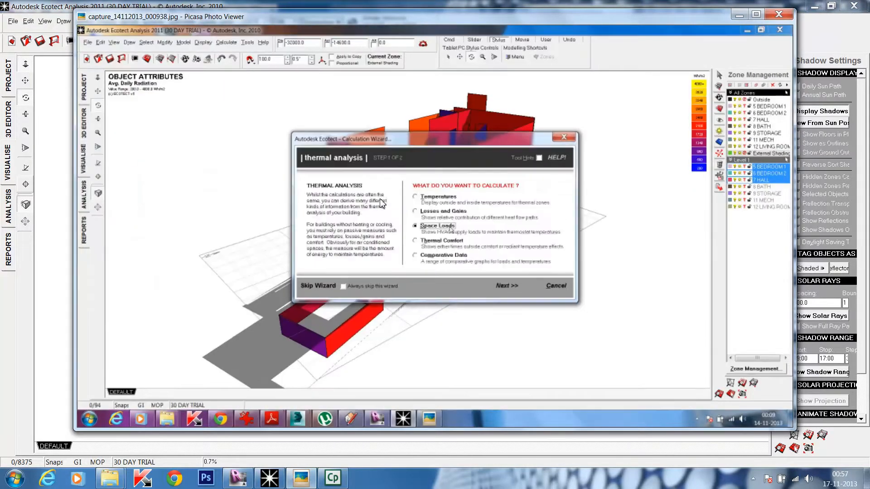
key("Left")
key("Left")
key("Left")
key("Left")
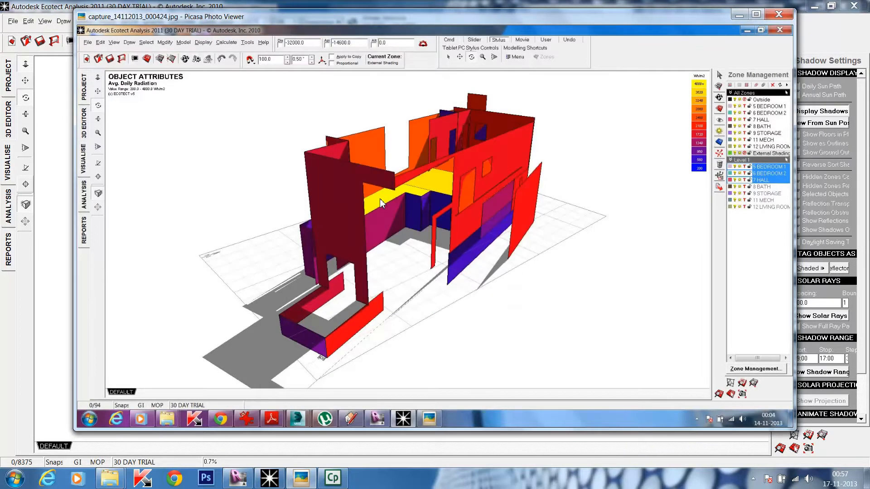